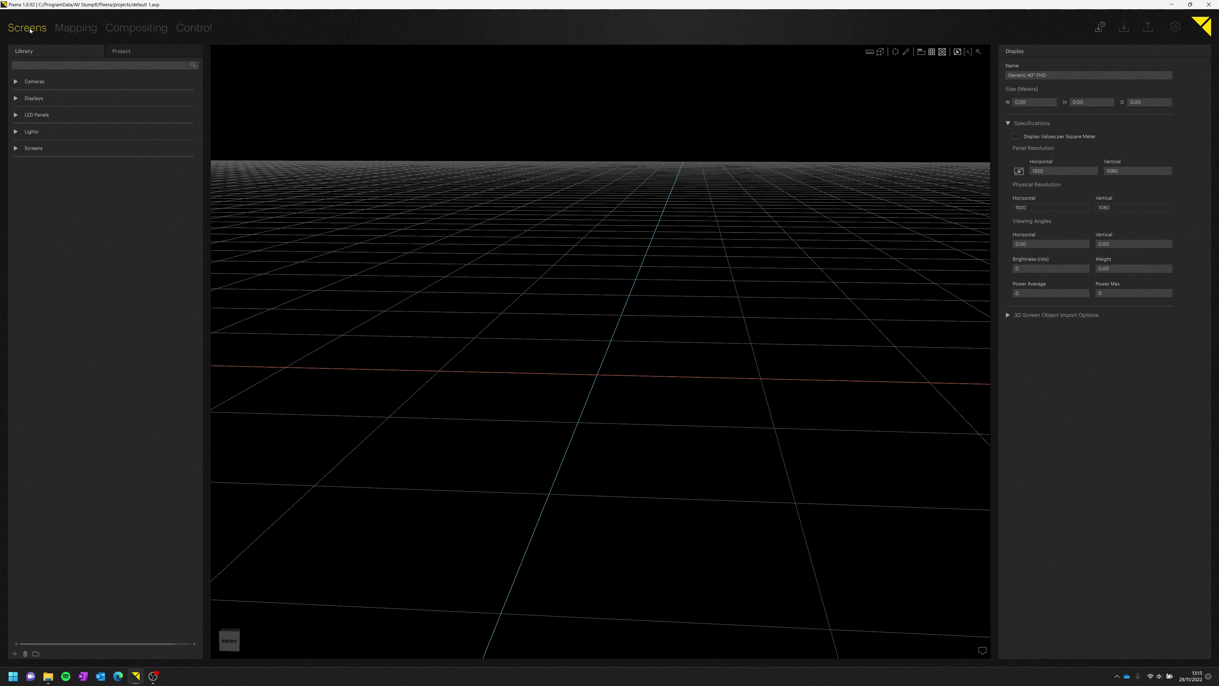
Place a Generic 40" FHD display from the library in the scene and raise it to about 1.4 m
{"action": "left_click", "coordinate": [16, 98]}
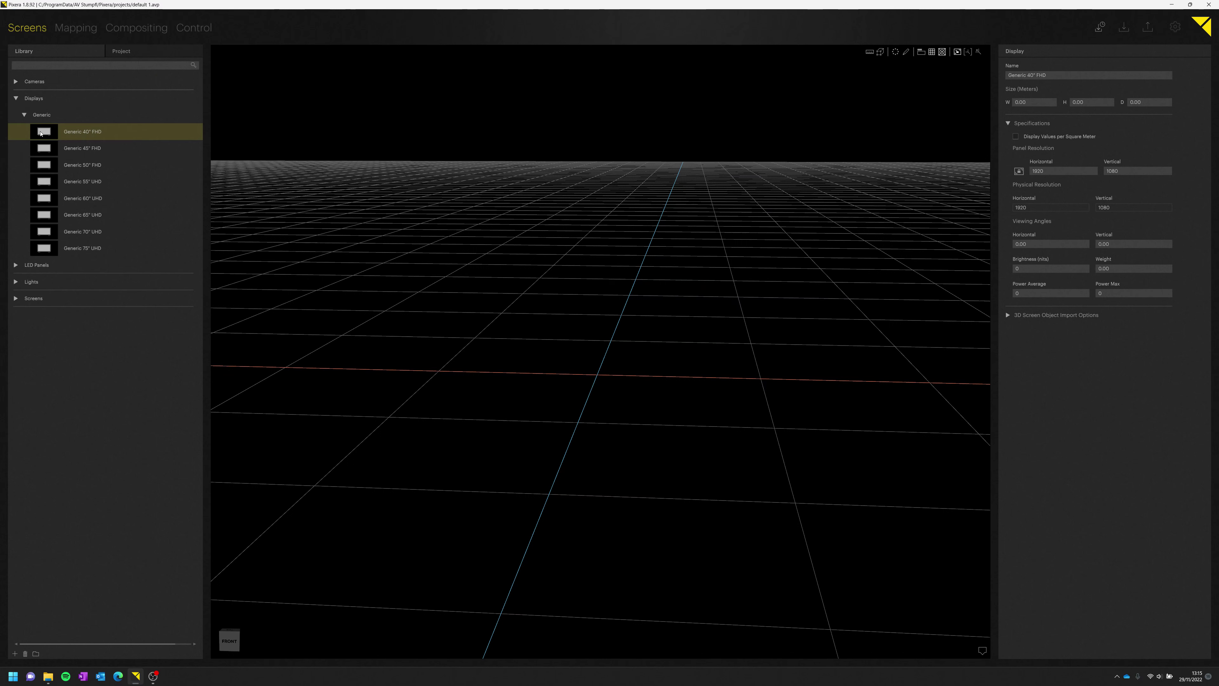
{"action": "left_click_drag", "start_coordinate": [41, 133], "coordinate": [535, 295]}
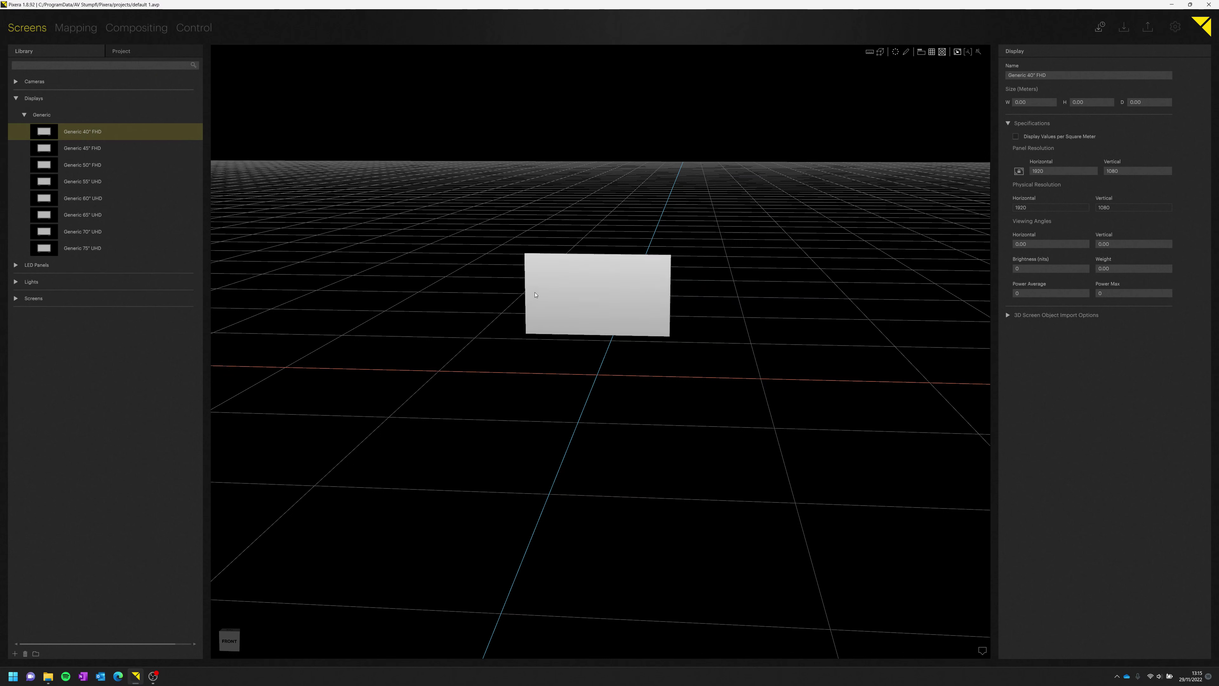
{"action": "left_click", "coordinate": [602, 310]}
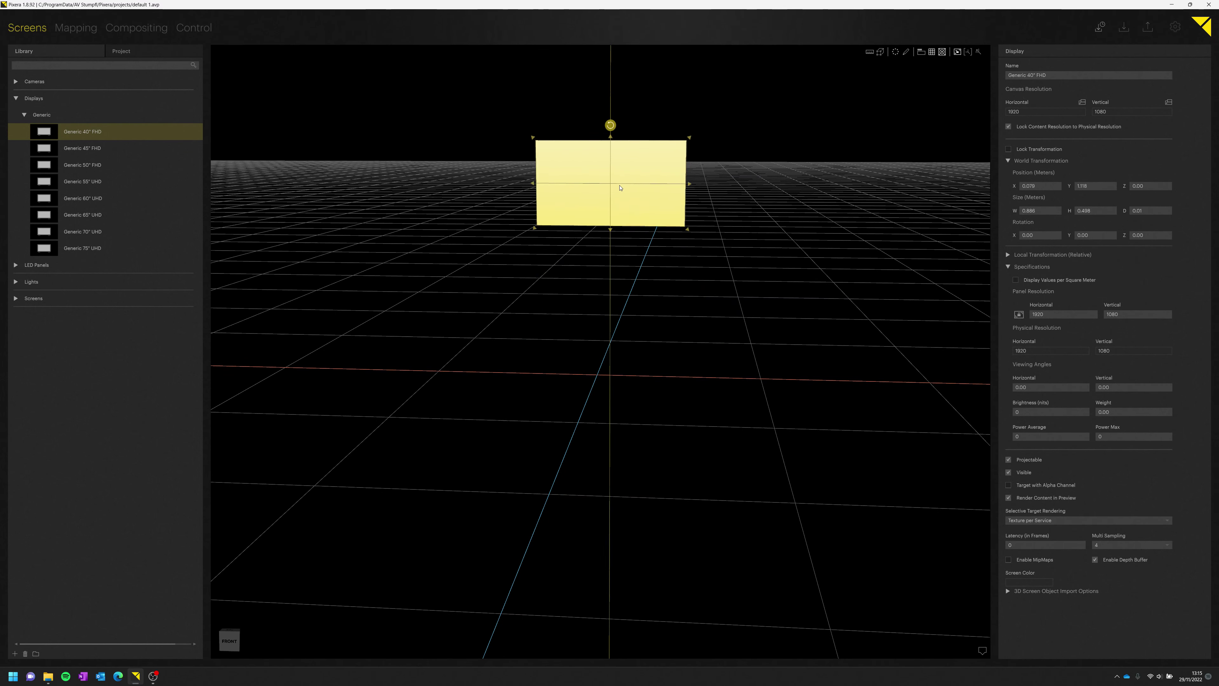
Add a Generic Flat Screen to the scene and move it beside the display, to about X 2.1 m, Y 0.8 m
{"action": "left_click", "coordinate": [16, 299]}
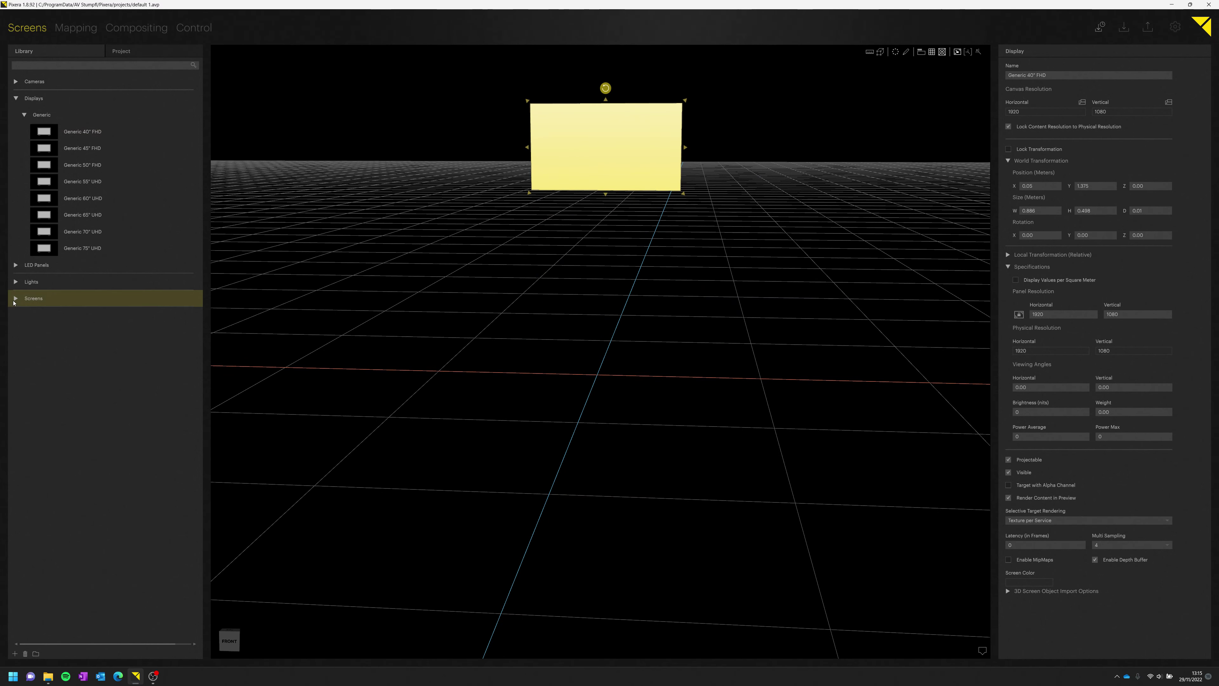
{"action": "left_click", "coordinate": [24, 333]}
{"action": "left_click_drag", "start_coordinate": [42, 349], "coordinate": [559, 295]}
{"action": "left_click_drag", "start_coordinate": [607, 252], "coordinate": [879, 248]}
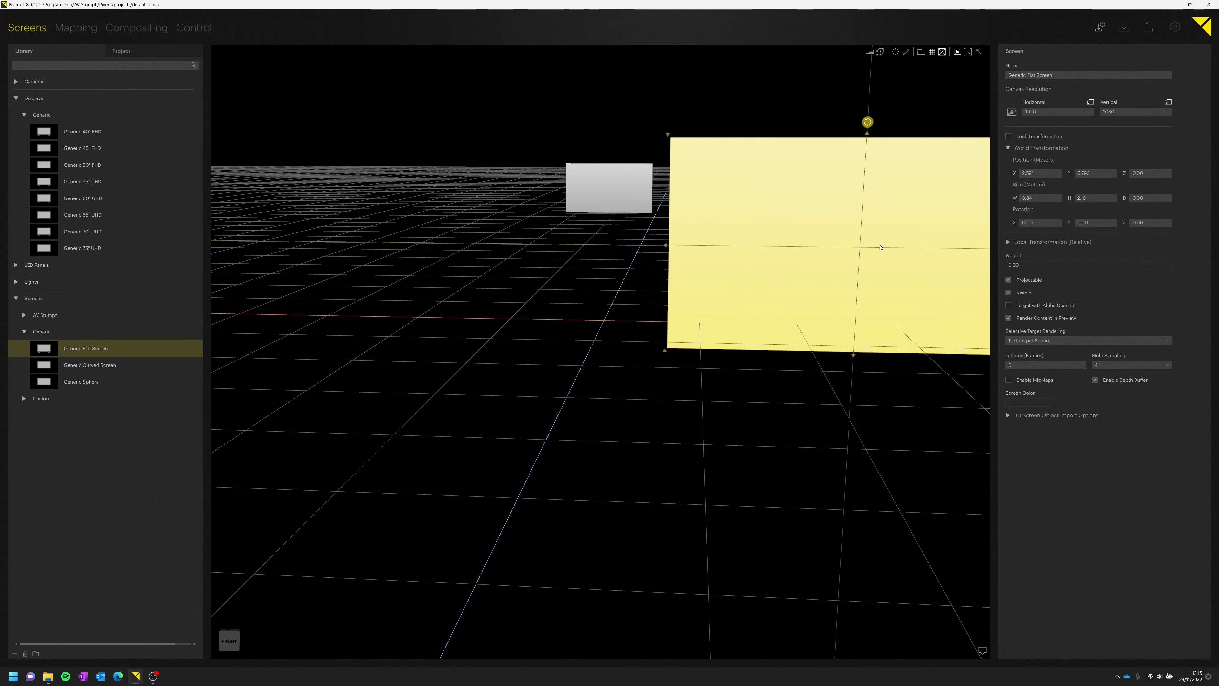
Place a Prolights OMEGAX26B LED panel from the library in the scene, on the display's other side from the flat screen, and select it
{"action": "left_click", "coordinate": [16, 98]}
{"action": "left_click", "coordinate": [15, 148]}
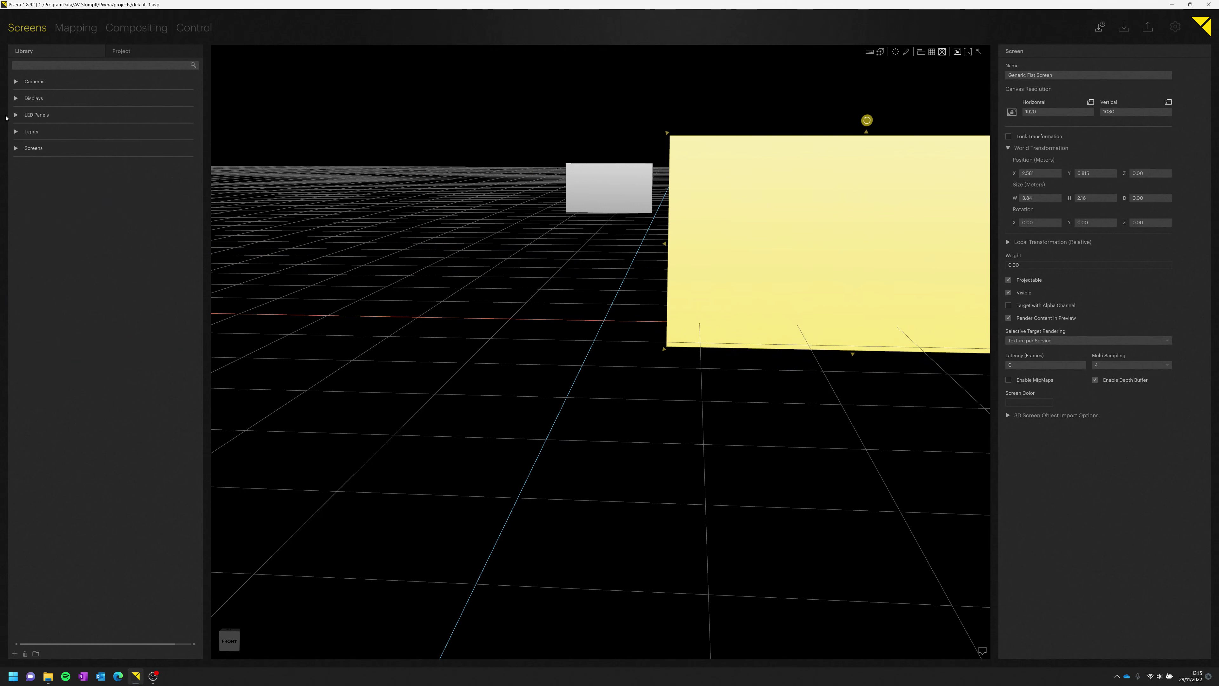
{"action": "left_click", "coordinate": [16, 115]}
{"action": "left_click", "coordinate": [17, 115]}
{"action": "left_click", "coordinate": [16, 115]}
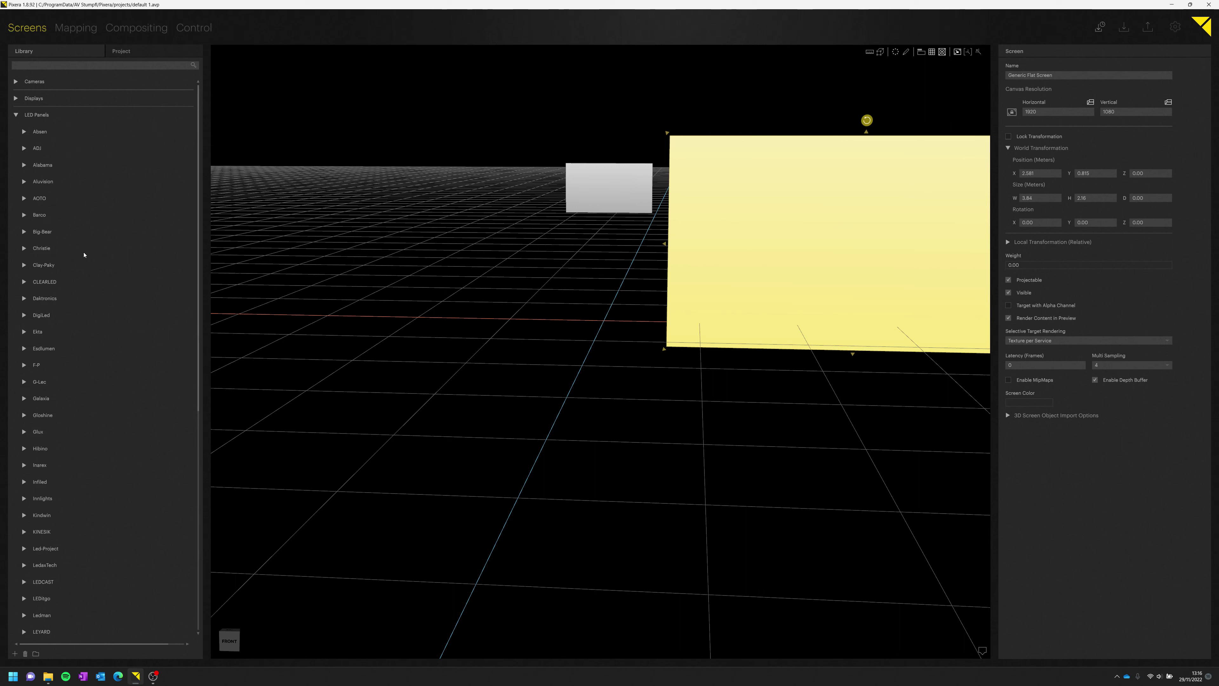
{"action": "scroll", "coordinate": [67, 317], "scroll_direction": "down", "scroll_amount": 6}
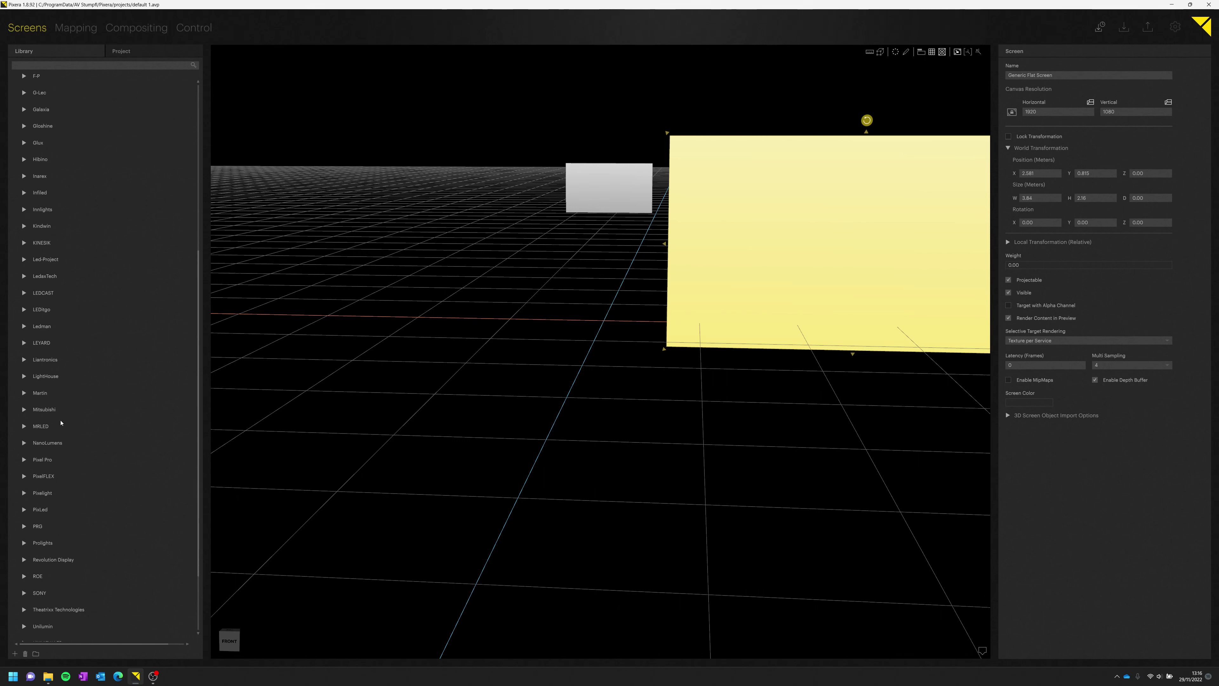
{"action": "scroll", "coordinate": [65, 442], "scroll_direction": "down", "scroll_amount": 2}
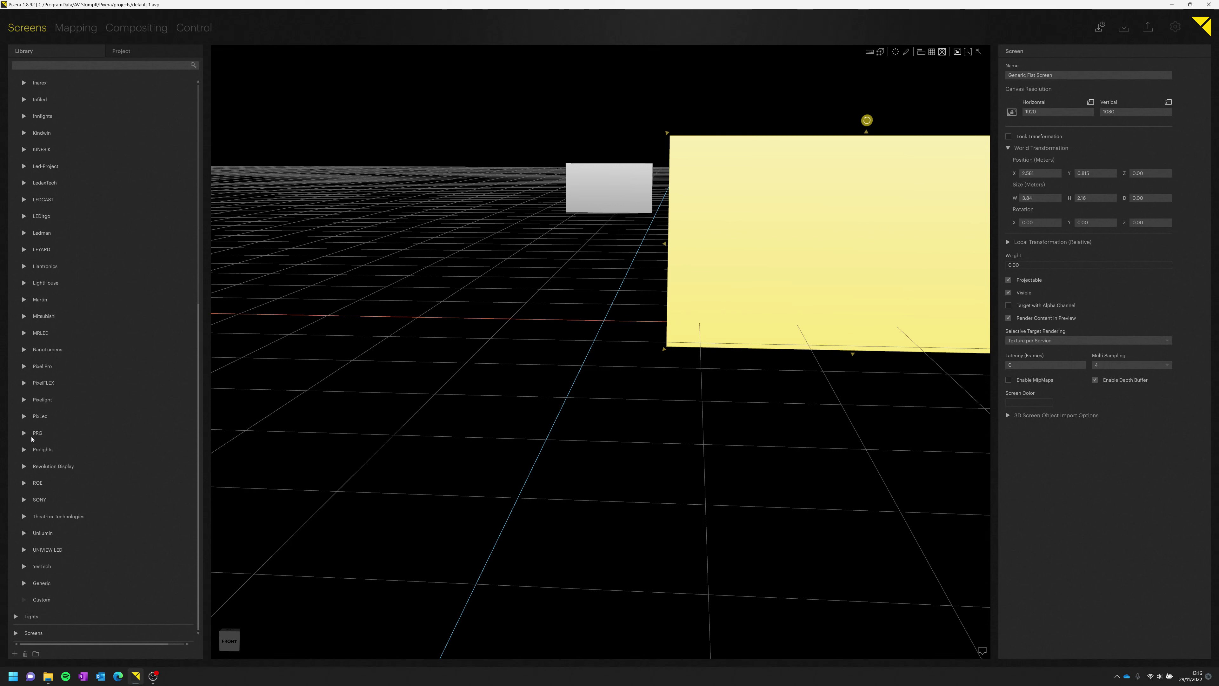
{"action": "left_click", "coordinate": [24, 450]}
{"action": "left_click_drag", "start_coordinate": [61, 549], "coordinate": [387, 194]}
{"action": "left_click", "coordinate": [410, 191]}
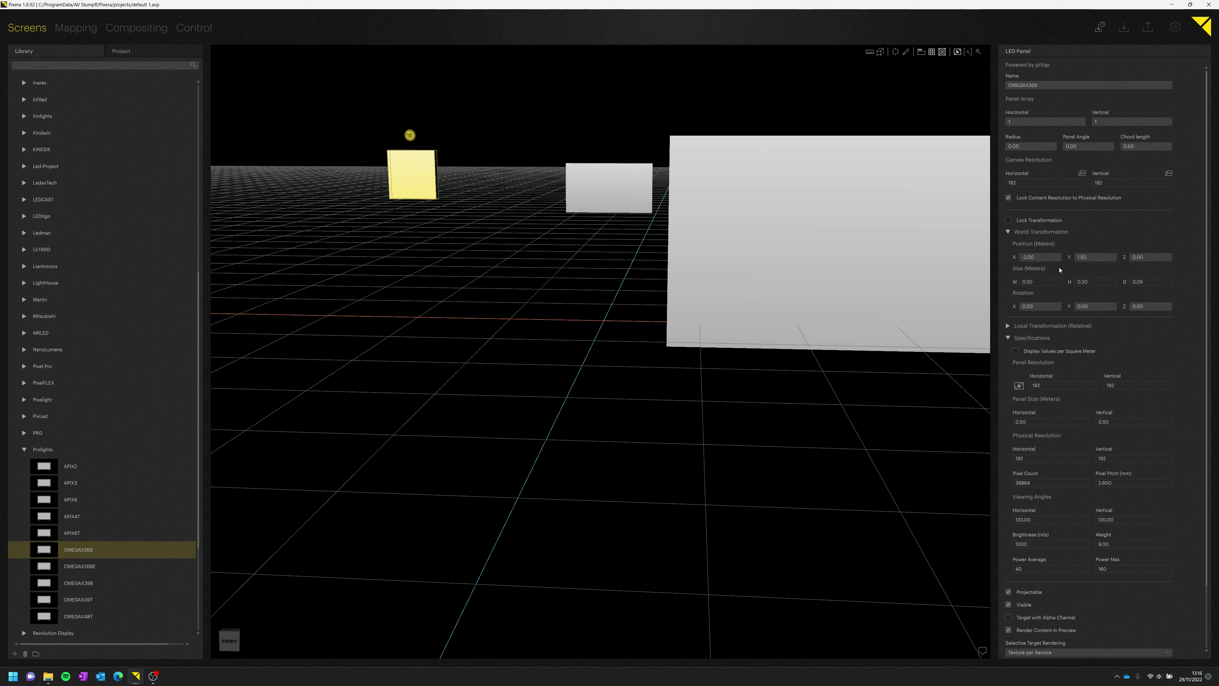
Review the LED panel's specifications and move the panel farther away from the display, to about X -3.2 m
{"action": "scroll", "coordinate": [1062, 322], "scroll_direction": "down", "scroll_amount": 2}
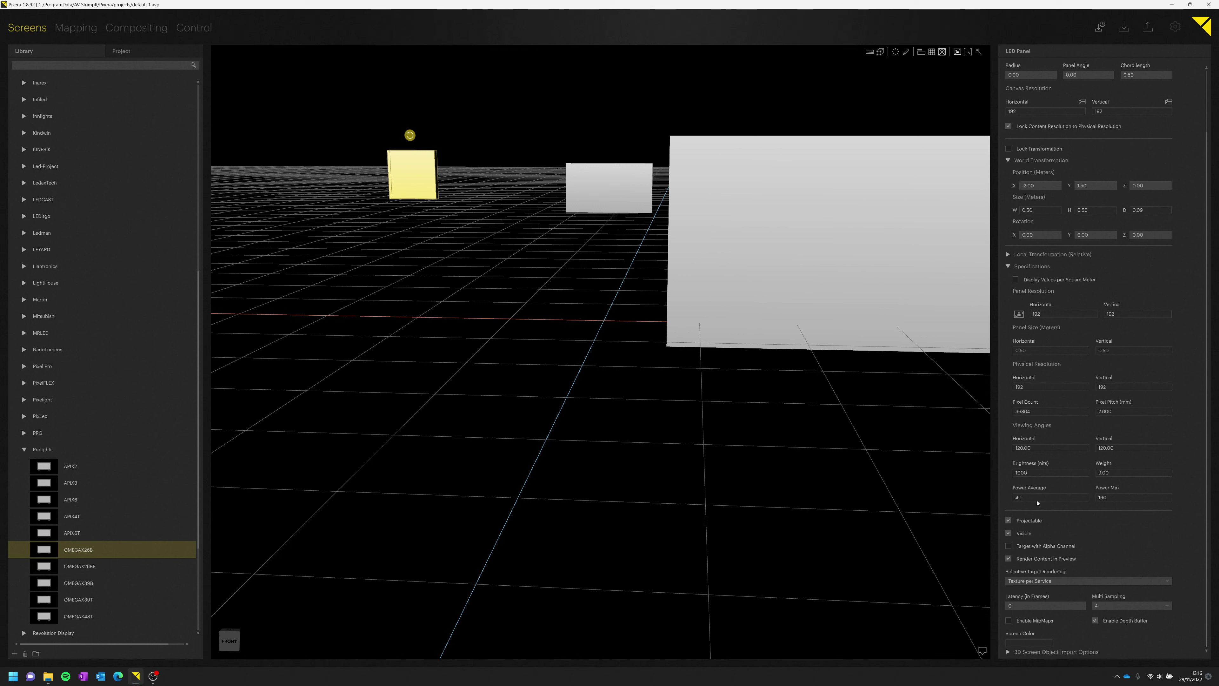
{"action": "middle_click_drag", "start_coordinate": [450, 239], "coordinate": [702, 280]}
{"action": "left_click_drag", "start_coordinate": [669, 253], "coordinate": [551, 207]}
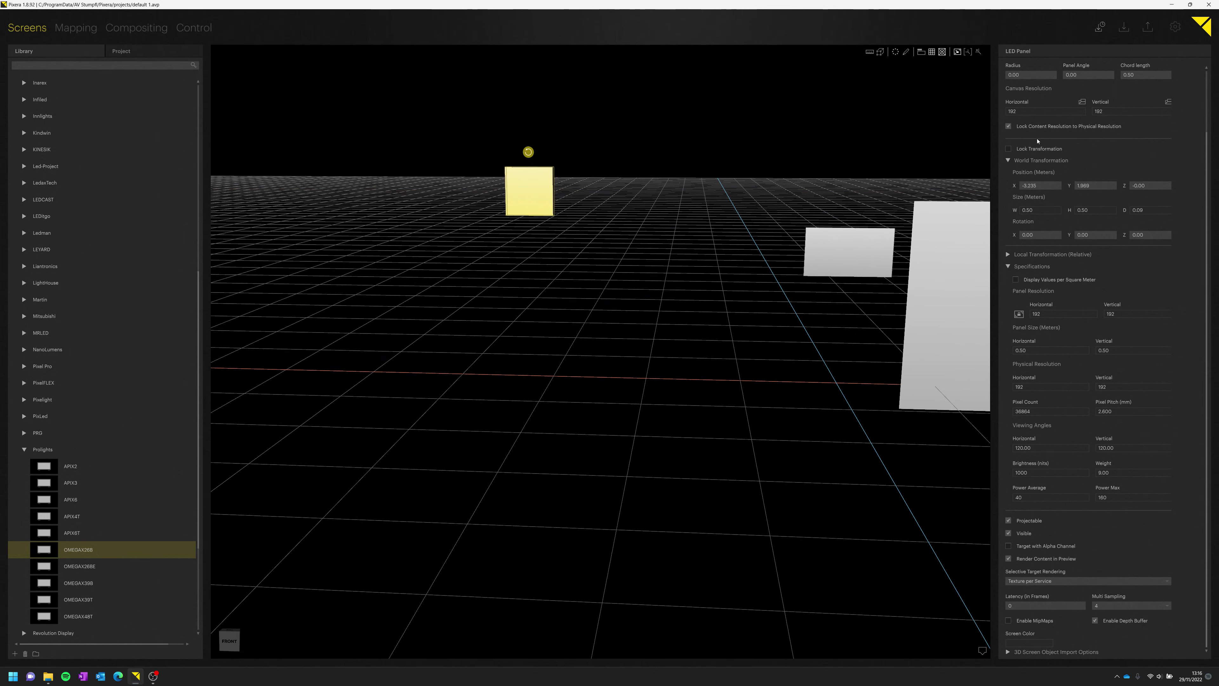
Set the LED panel's array to 7 panels horizontally and 5 vertically, and review its specifications
{"action": "scroll", "coordinate": [1043, 129], "scroll_direction": "up", "scroll_amount": 3}
{"action": "left_click", "coordinate": [1026, 122]}
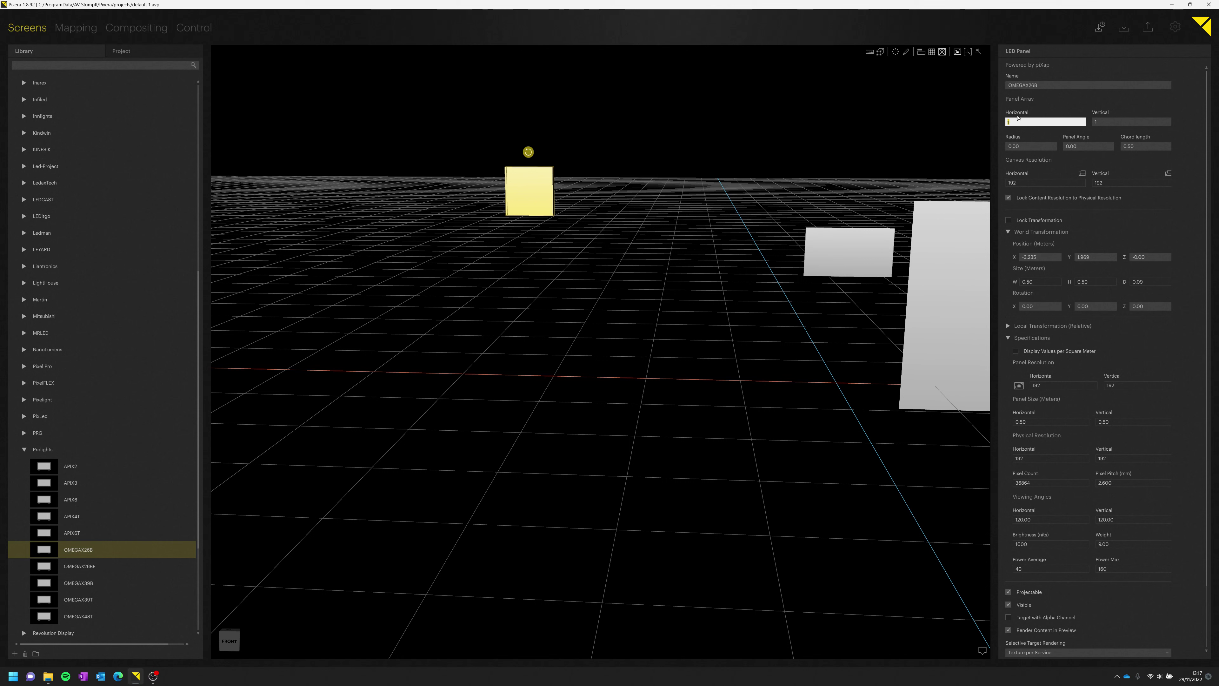
{"action": "type", "text": "7"}
{"action": "left_click", "coordinate": [1106, 123]}
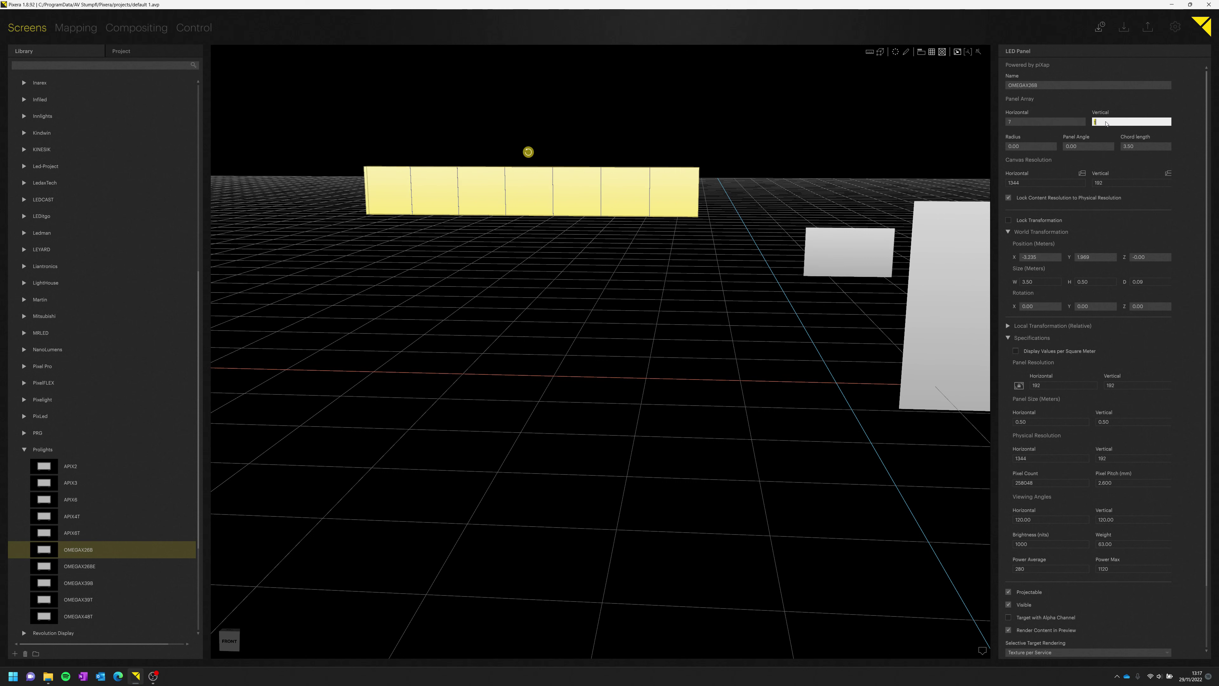
{"action": "type", "text": "5"}
{"action": "key", "text": "Return"}
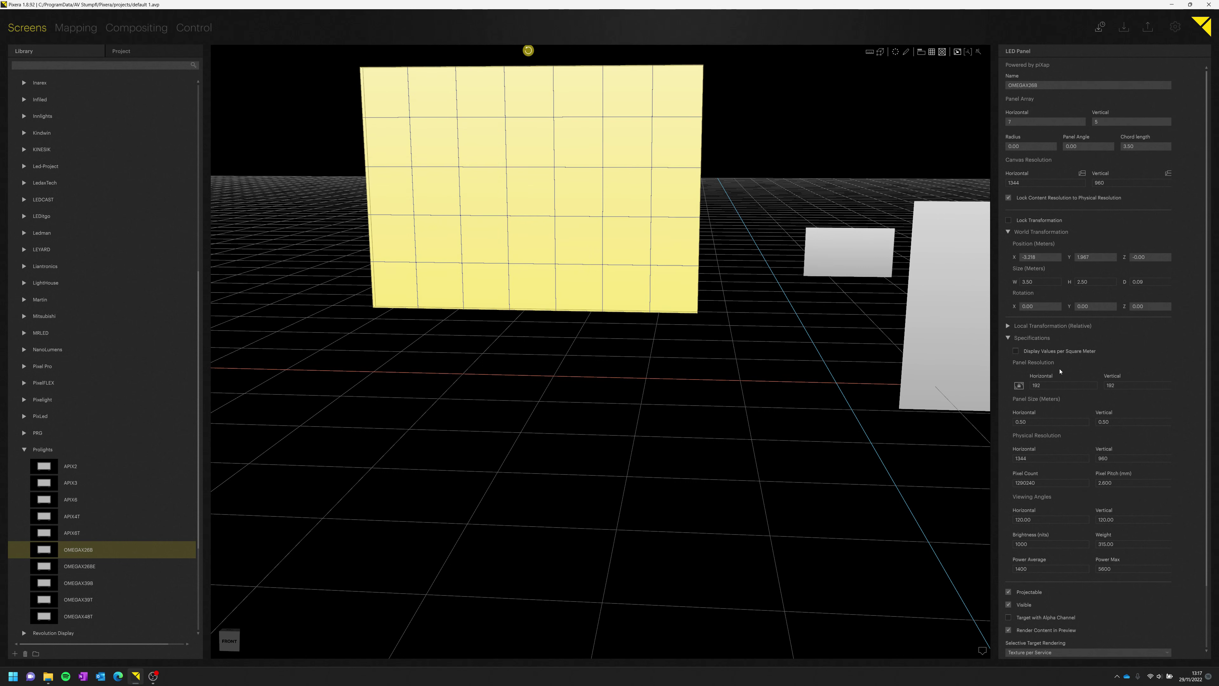
{"action": "scroll", "coordinate": [1035, 455], "scroll_direction": "down", "scroll_amount": 3}
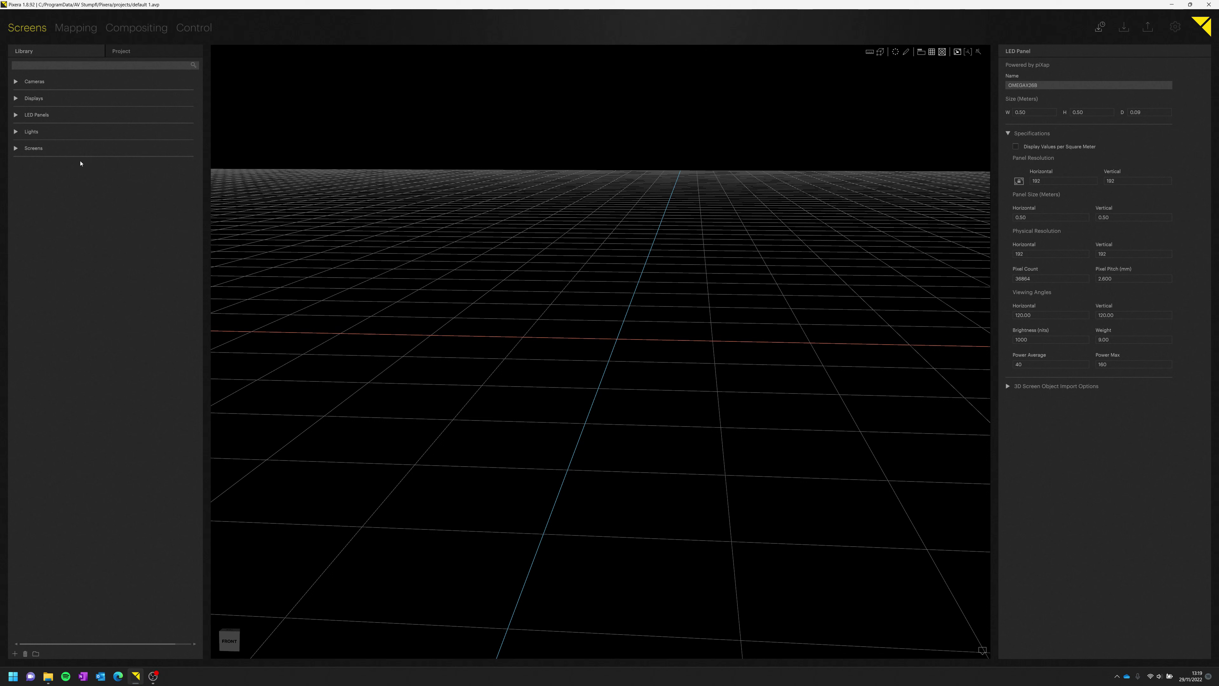
Place the custom flat dodecahedron.FBX object from the screens library in the scene and examine it up close
{"action": "left_click", "coordinate": [15, 148]}
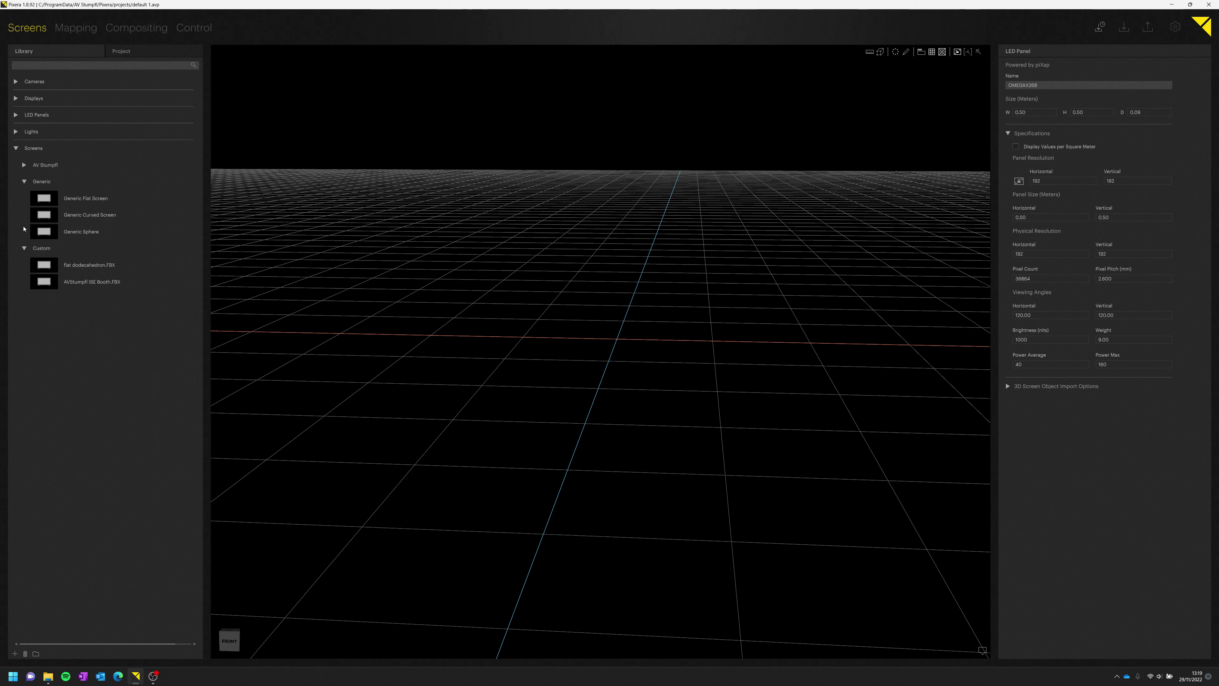
{"action": "double_click", "coordinate": [70, 268]}
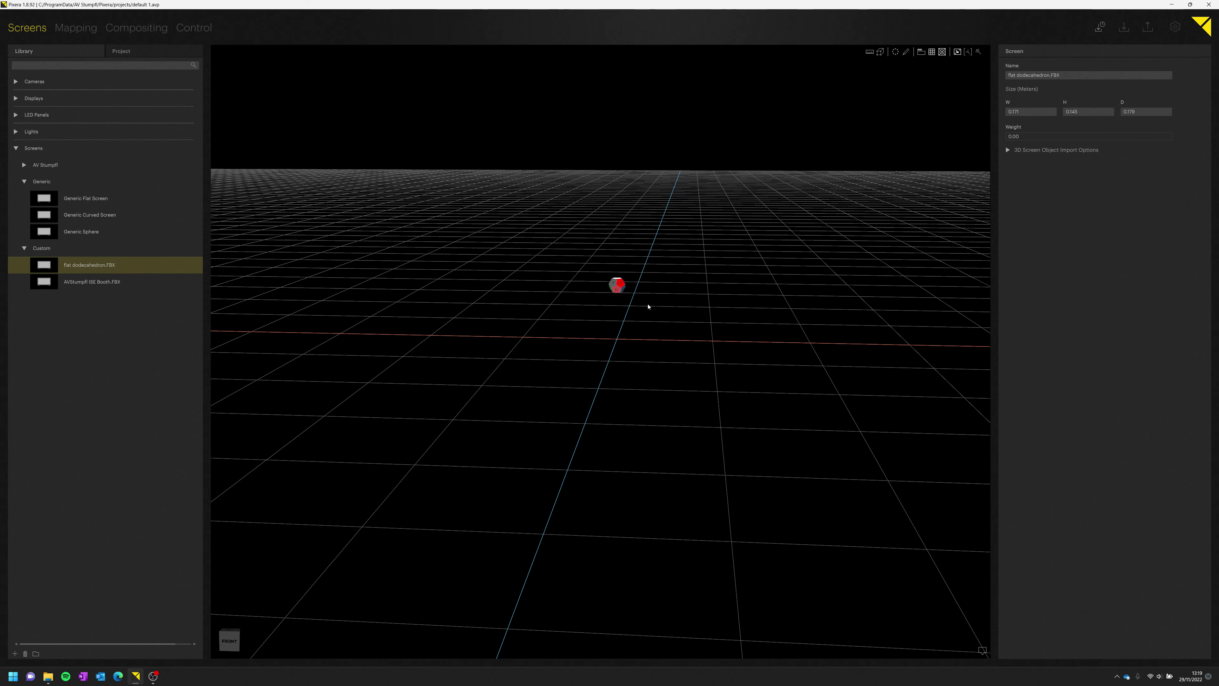
{"action": "scroll", "coordinate": [646, 285], "scroll_direction": "up", "scroll_amount": 3}
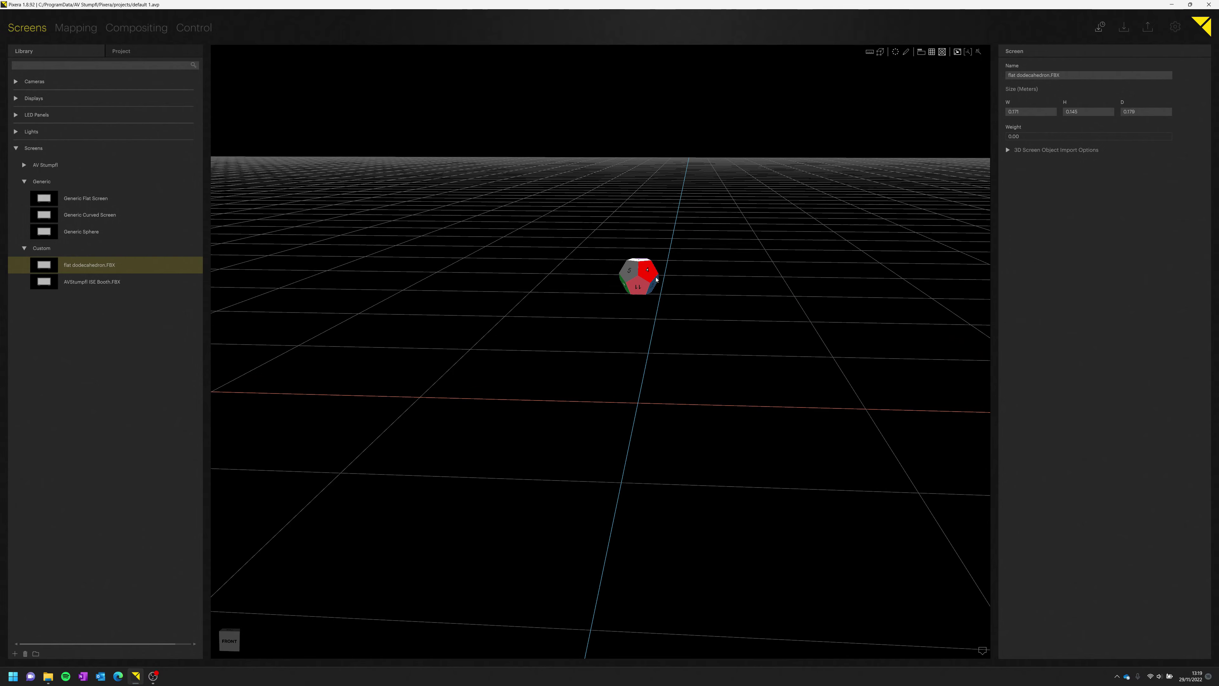
{"action": "left_click", "coordinate": [644, 278]}
{"action": "scroll", "coordinate": [733, 353], "scroll_direction": "up", "scroll_amount": 2}
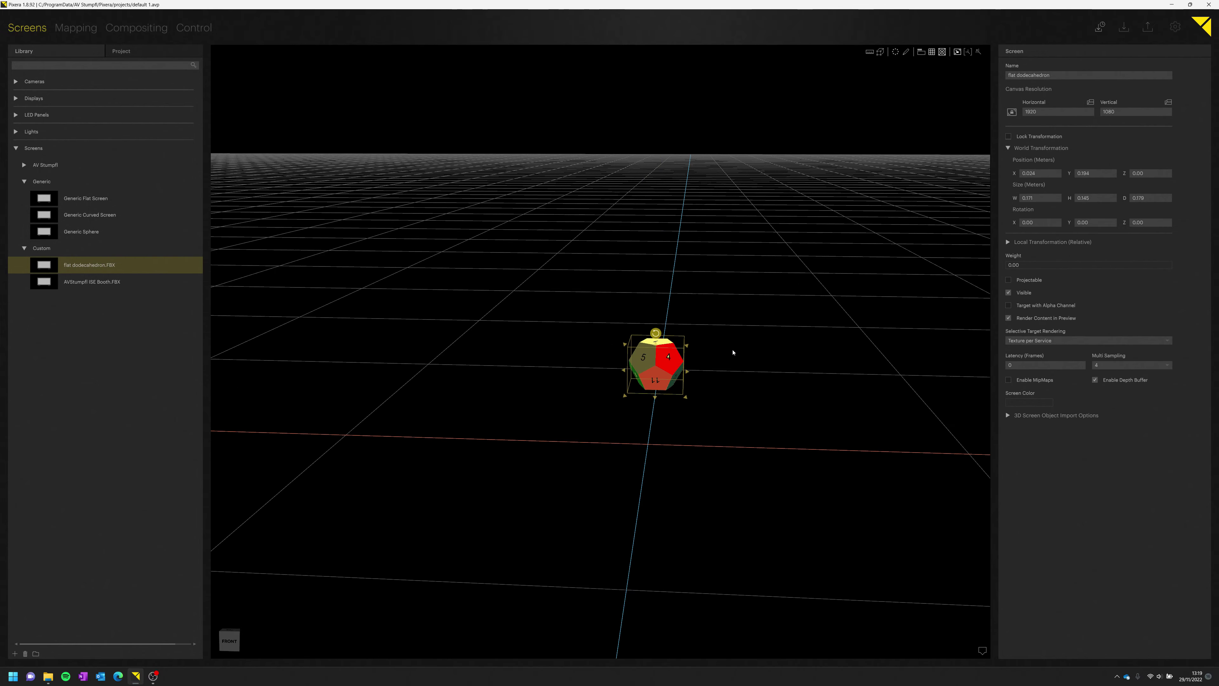
{"action": "scroll", "coordinate": [734, 352], "scroll_direction": "down", "scroll_amount": 5}
{"action": "left_click", "coordinate": [441, 272]}
{"action": "middle_click_drag", "start_coordinate": [483, 285], "coordinate": [584, 285]}
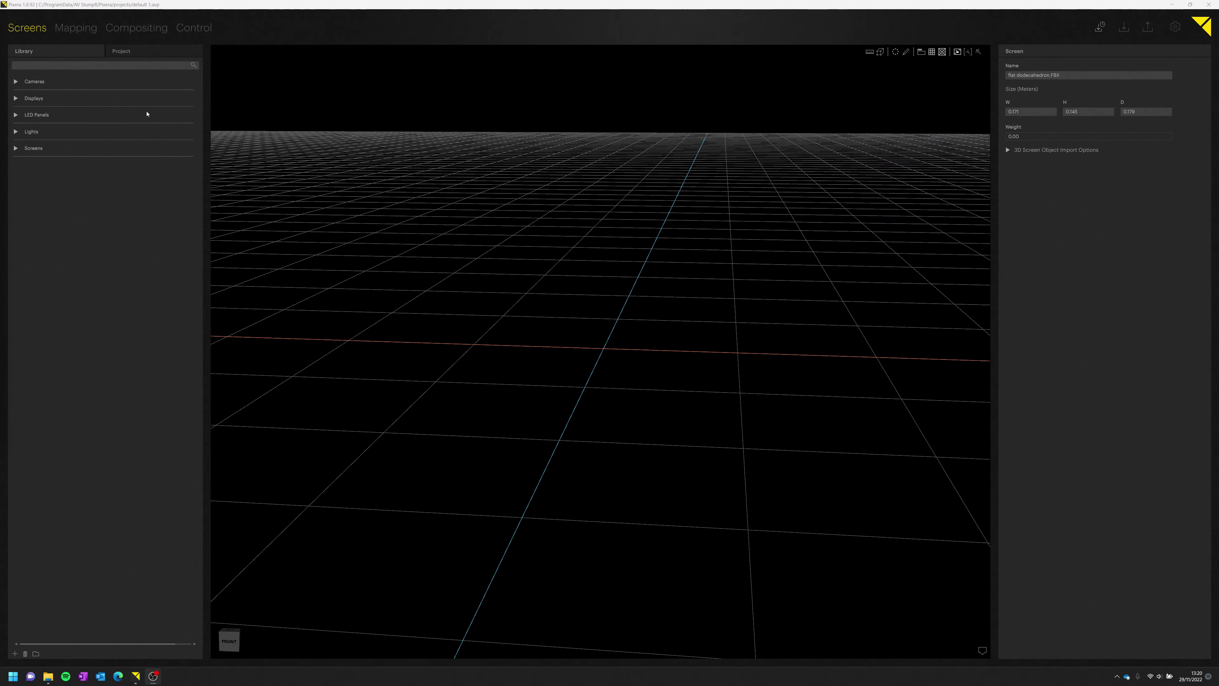
Place a Generic Flat Screen at X 0, Y 1 m in the scene and select it
{"action": "left_click", "coordinate": [16, 148]}
{"action": "left_click_drag", "start_coordinate": [50, 206], "coordinate": [620, 230]}
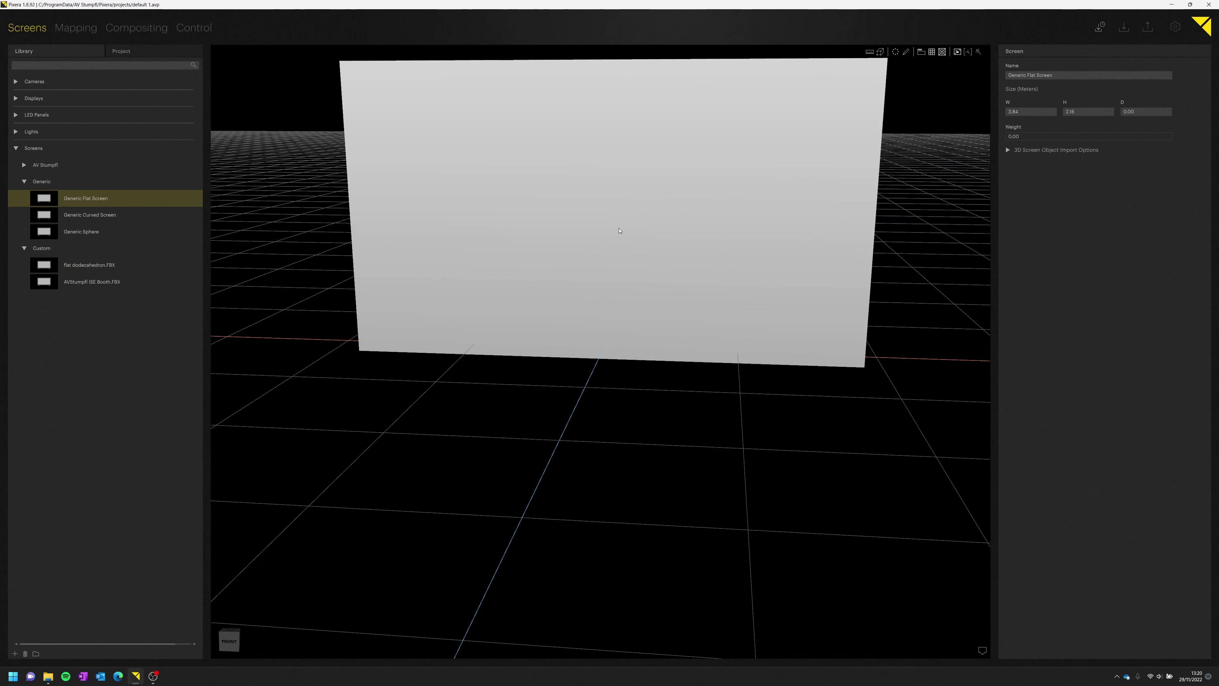
{"action": "left_click", "coordinate": [613, 230]}
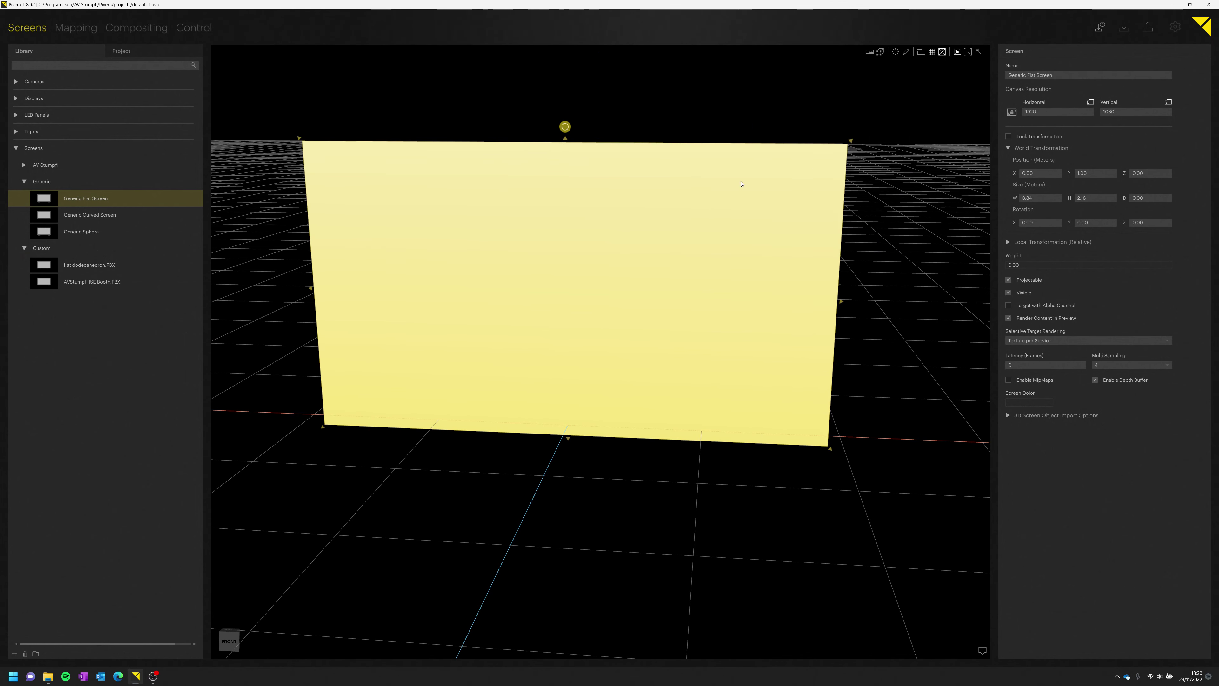
Resize the flat screen by its handles to about 4.3 m wide and 2.2 m high
{"action": "left_click", "coordinate": [1041, 112]}
{"action": "left_click", "coordinate": [1129, 114]}
{"action": "left_click_drag", "start_coordinate": [852, 141], "coordinate": [929, 117]}
{"action": "left_click_drag", "start_coordinate": [597, 101], "coordinate": [592, 127]}
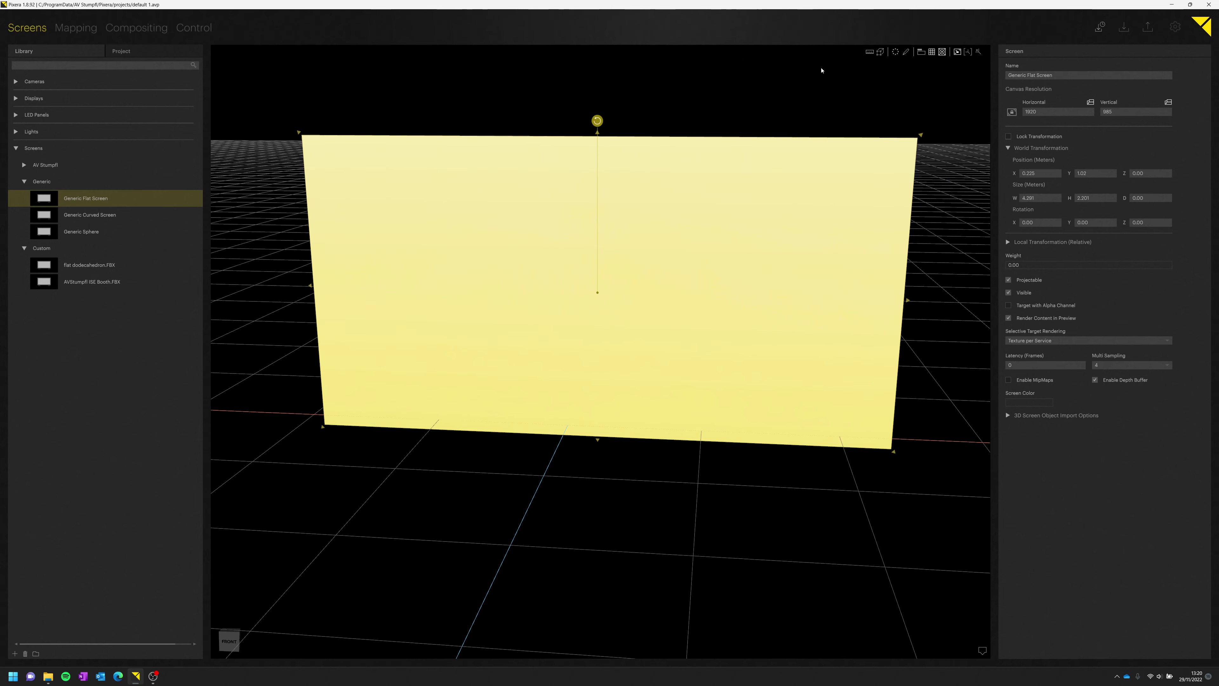
Turn on point editing for the flat screen and reshape it by pulling the upper and lower corners of one side outward
{"action": "left_click", "coordinate": [905, 53]}
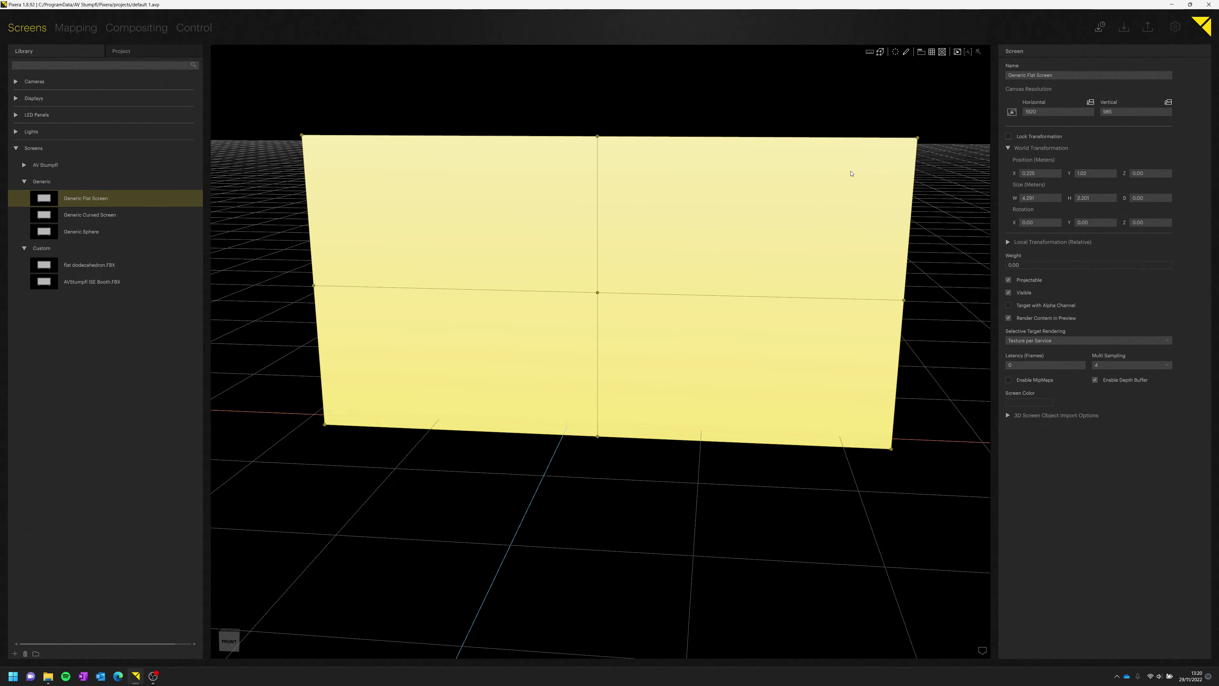
{"action": "right_click_drag", "start_coordinate": [851, 173], "coordinate": [658, 235]}
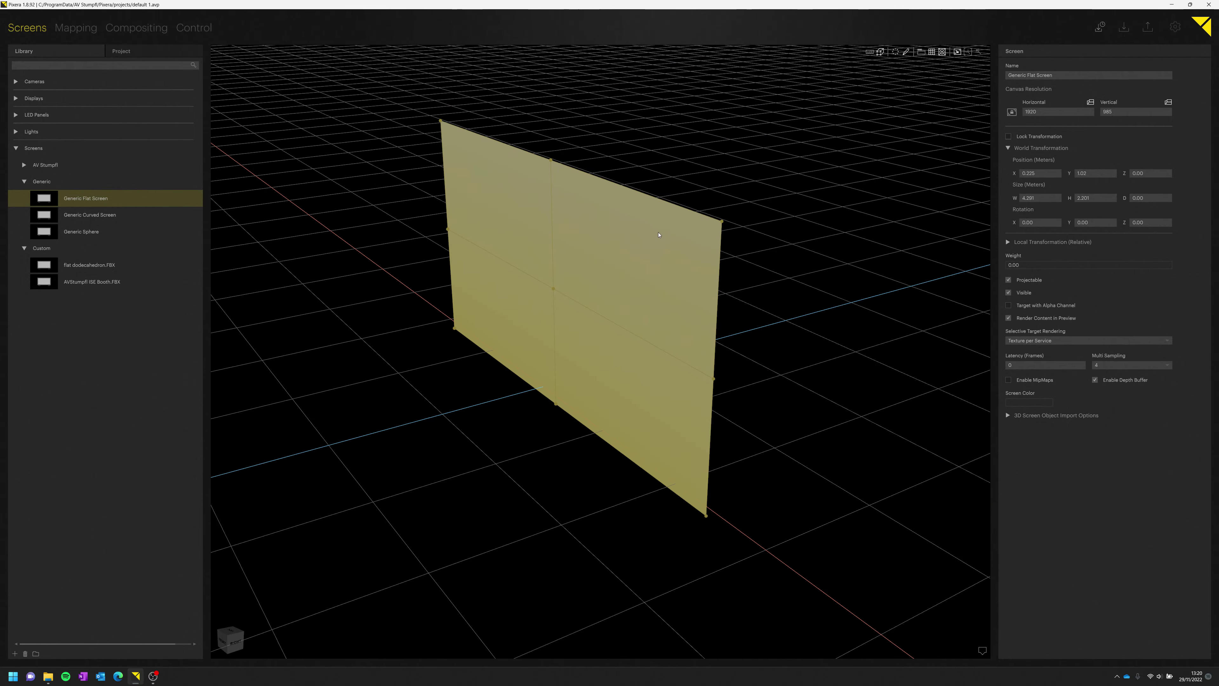
{"action": "left_click_drag", "start_coordinate": [727, 224], "coordinate": [836, 209]}
{"action": "right_click_drag", "start_coordinate": [730, 328], "coordinate": [757, 416]}
{"action": "left_click_drag", "start_coordinate": [721, 523], "coordinate": [730, 600]}
{"action": "mouse_move", "coordinate": [648, 463]}
{"action": "right_mouse_down"}
{"action": "mouse_move", "coordinate": [795, 397]}
{"action": "mouse_move", "coordinate": [760, 362]}
{"action": "right_mouse_up"}
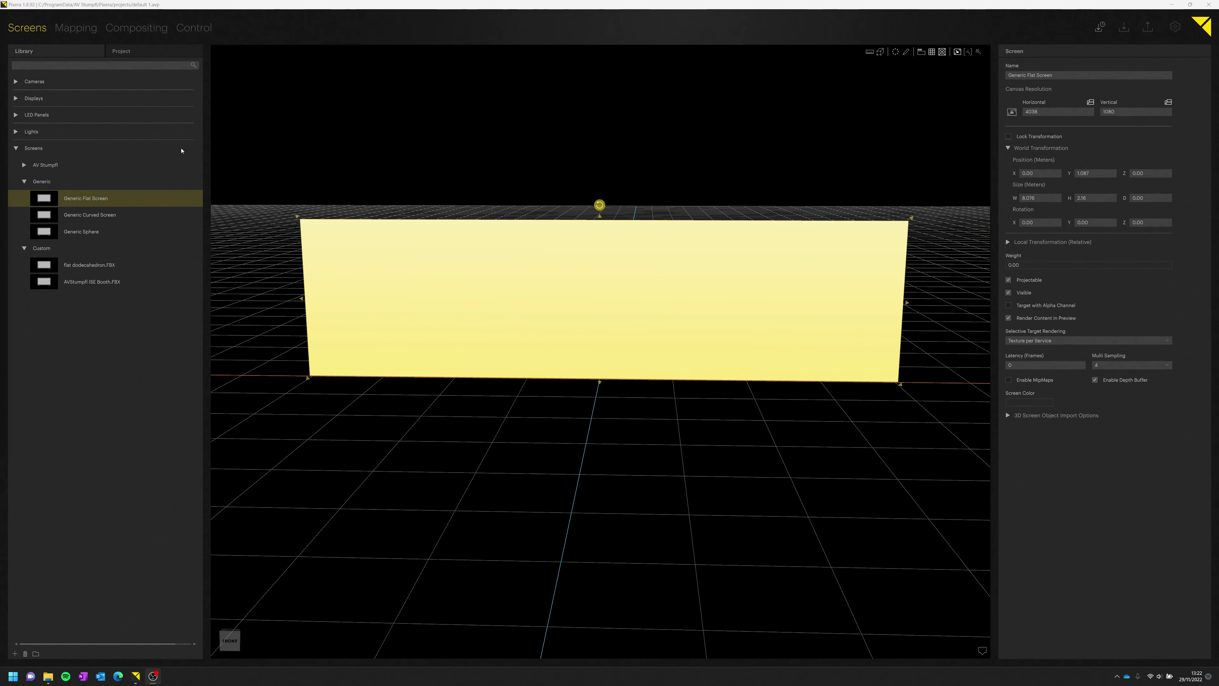
In the Mapping workspace, place a Panasonic PT RZ21K projector so that it covers the left part of the flat screen
{"action": "left_click", "coordinate": [85, 34]}
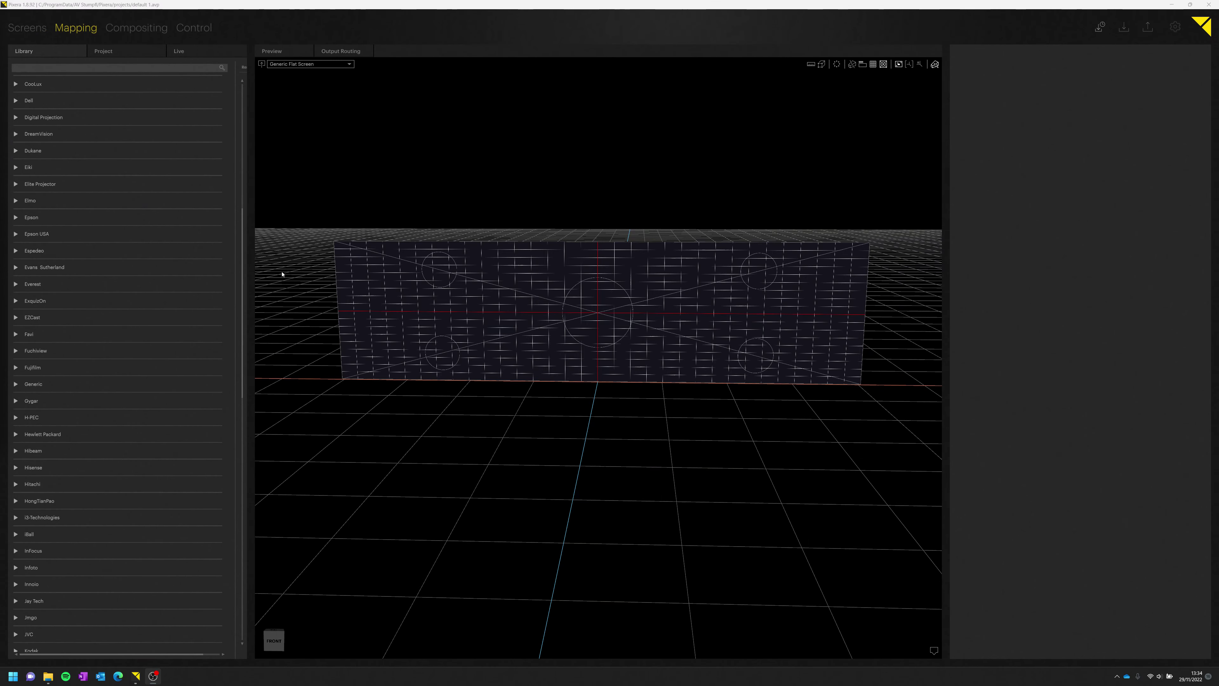
{"action": "left_click_drag", "start_coordinate": [241, 233], "coordinate": [233, 370]}
{"action": "left_click", "coordinate": [36, 498]}
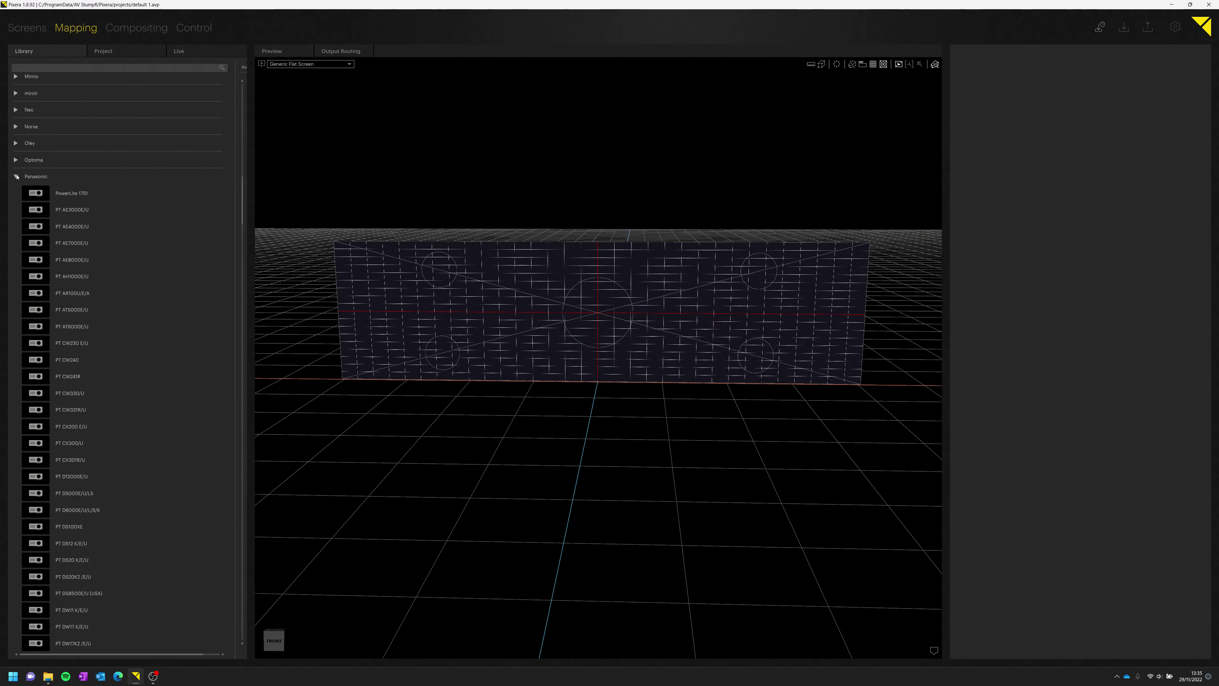
{"action": "left_click_drag", "start_coordinate": [243, 190], "coordinate": [244, 359]}
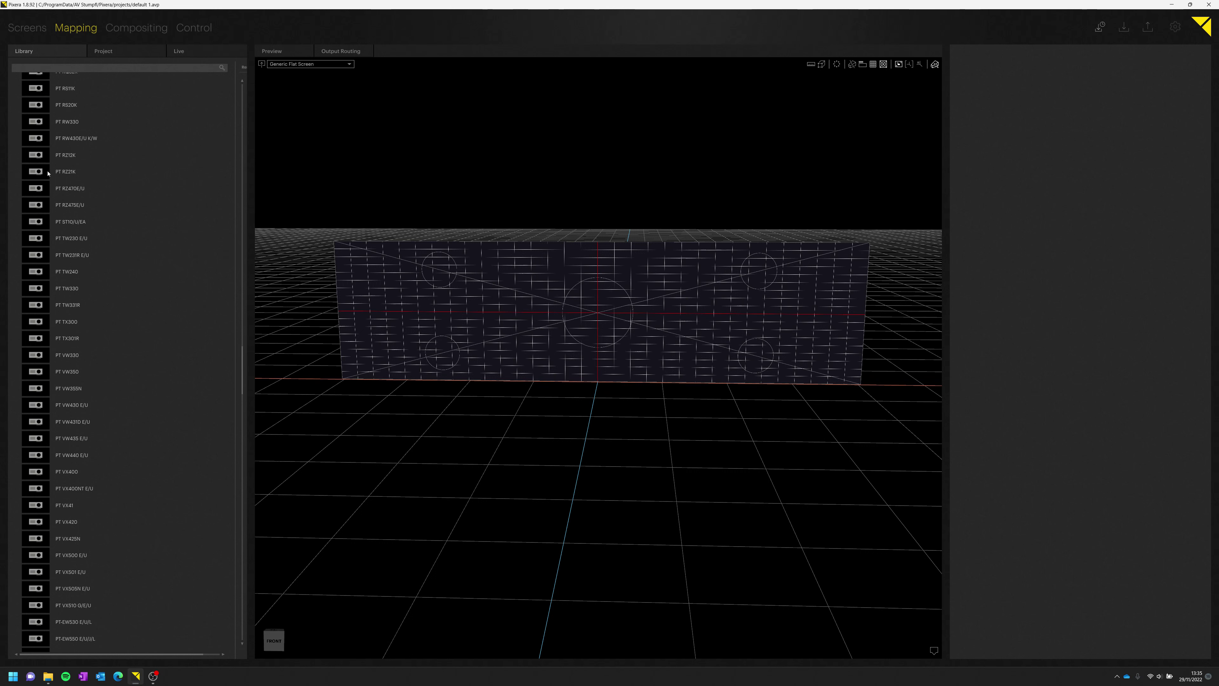
{"action": "left_click_drag", "start_coordinate": [48, 173], "coordinate": [408, 311]}
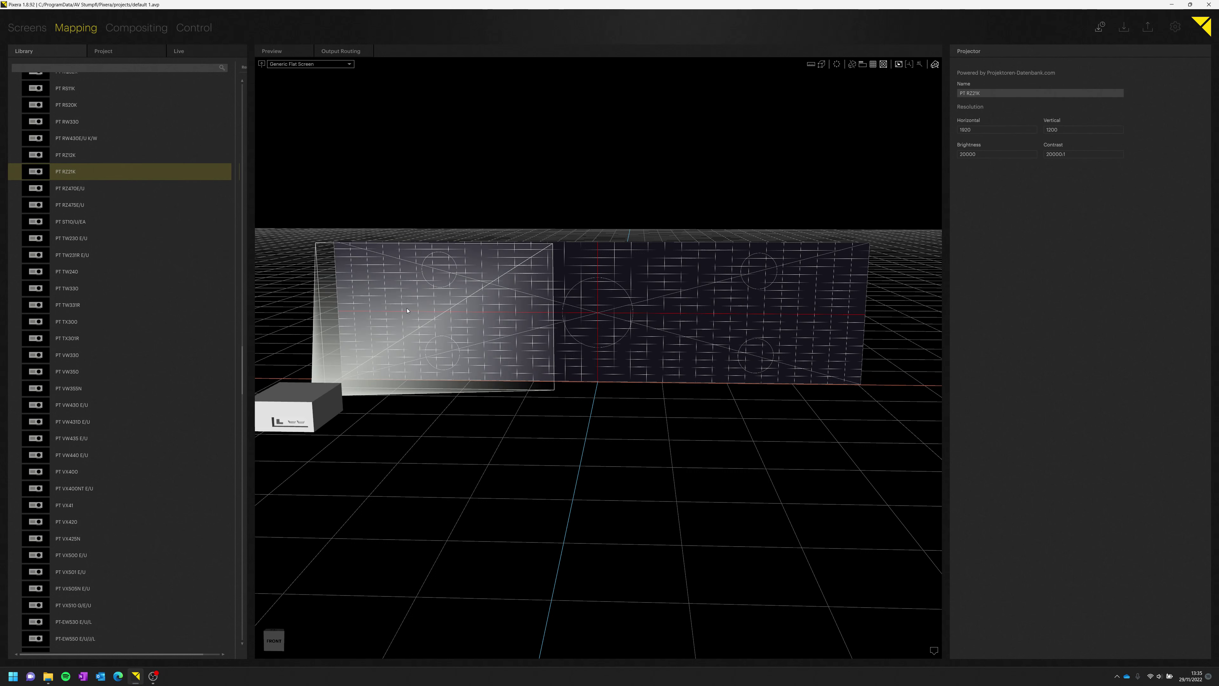
Search the projector library for "rz21" and place a second PT RZ21K covering the middle of the flat screen
{"action": "left_click", "coordinate": [76, 70]}
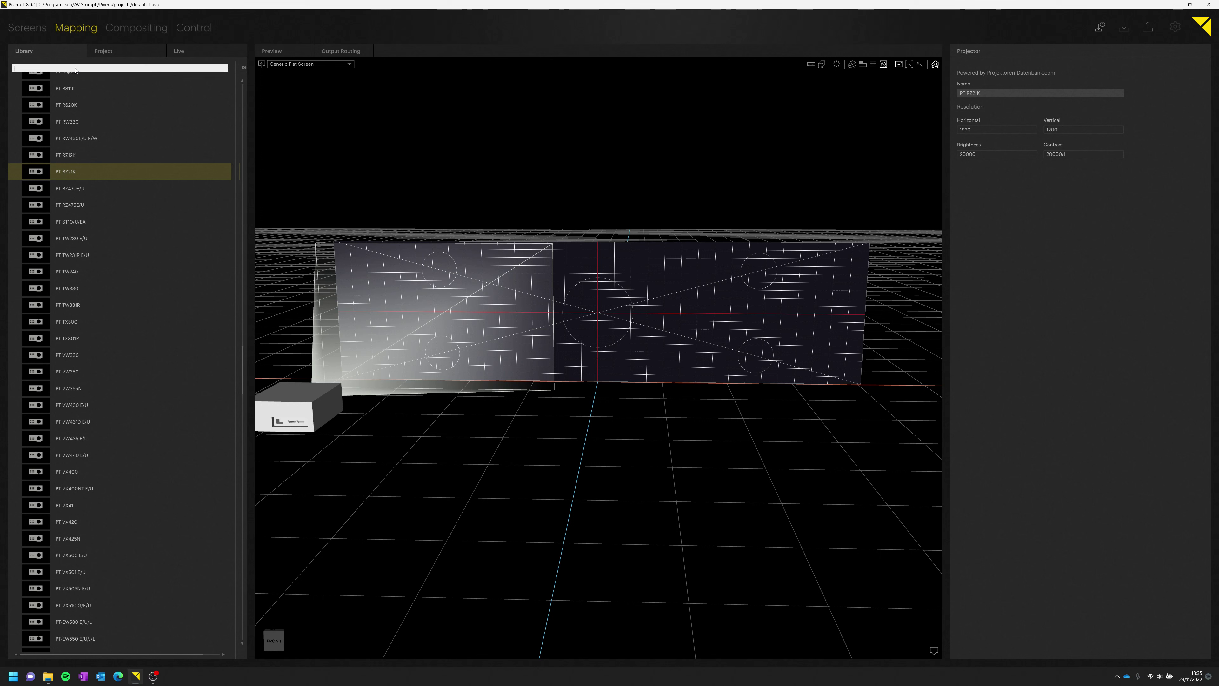
{"action": "type", "text": "rz21"}
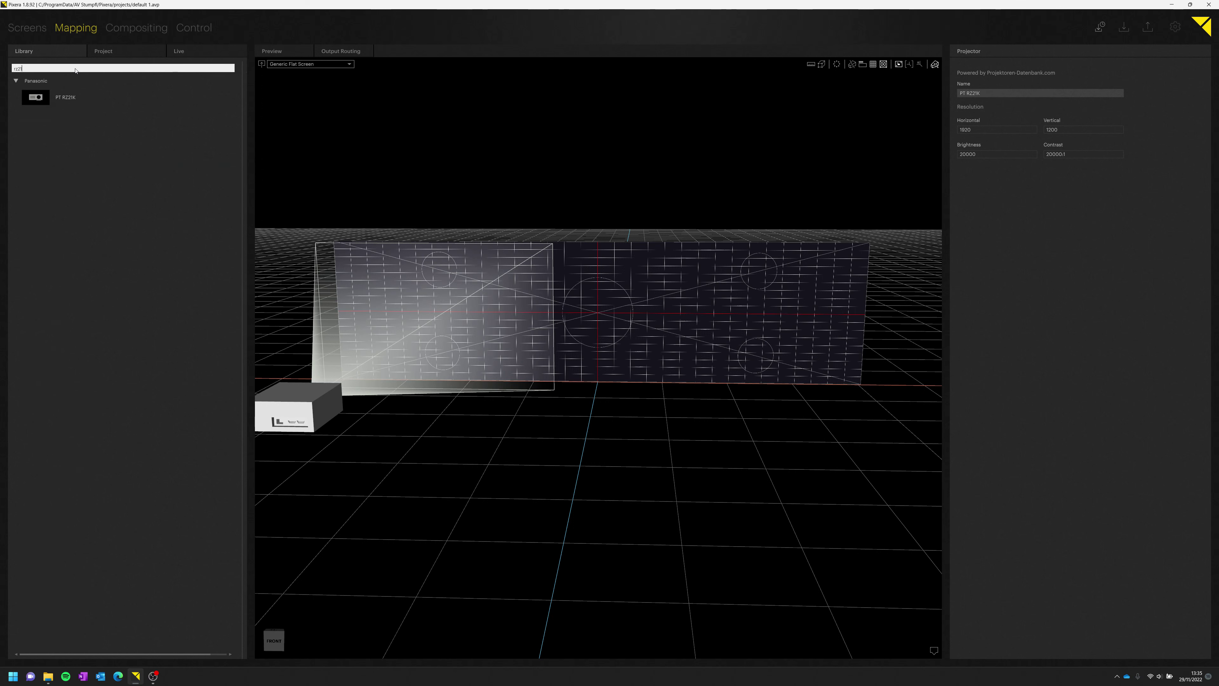
{"action": "left_click", "coordinate": [224, 140]}
{"action": "left_click_drag", "start_coordinate": [125, 98], "coordinate": [587, 304]}
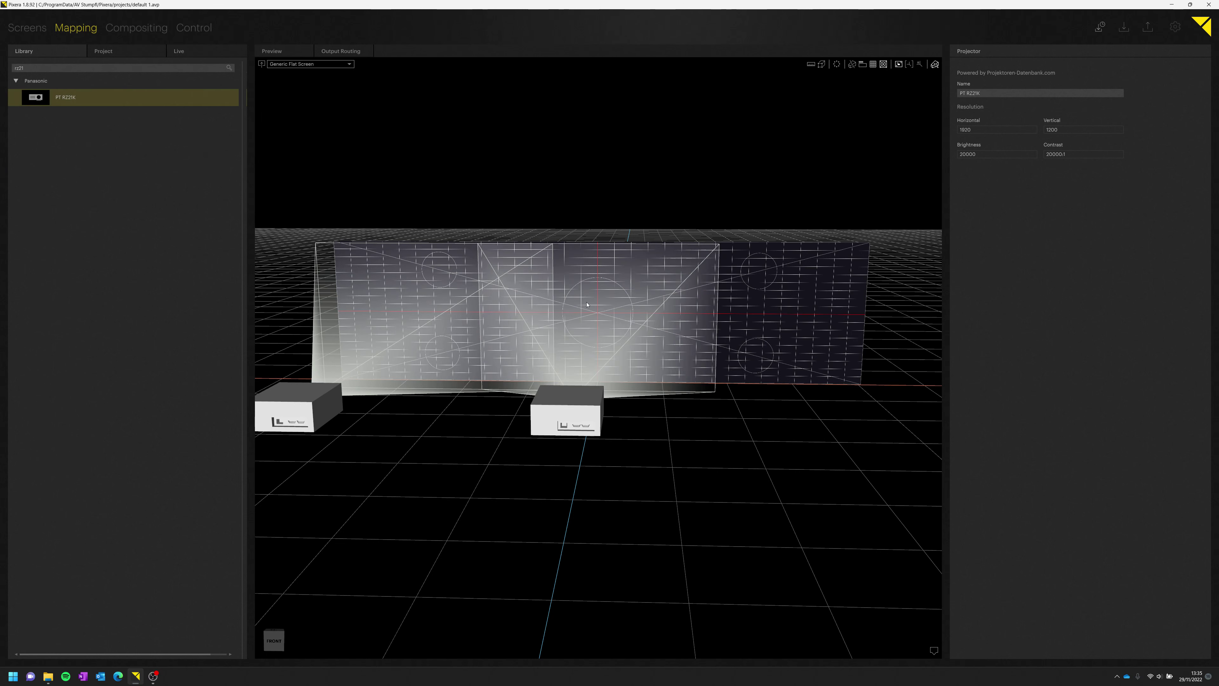